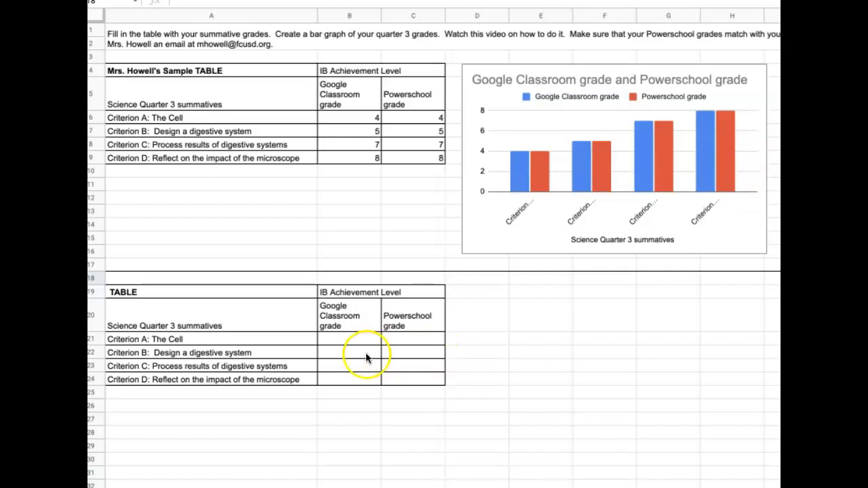
# Look up the Criterion C summative under Quarter 3 Summatives in the Google Classroom classwork for 1st Period-Integrated Science 6
pyautogui.click(331, 340)
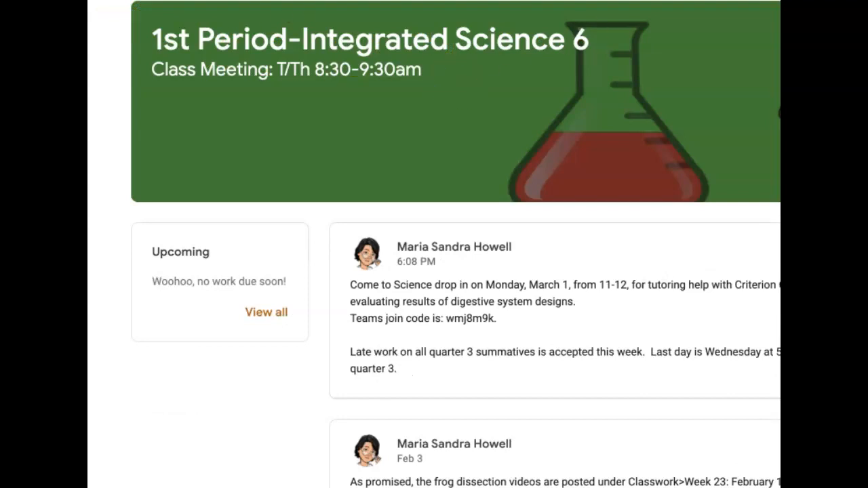
pyautogui.click(528, 32)
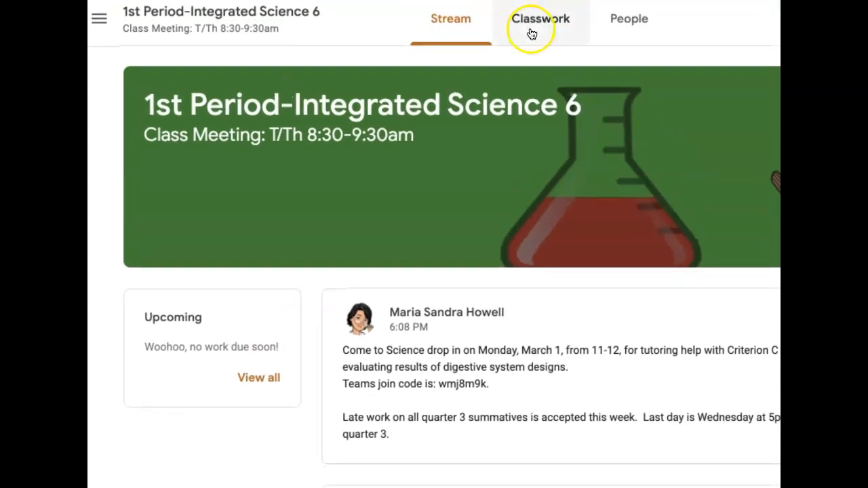
pyautogui.click(517, 220)
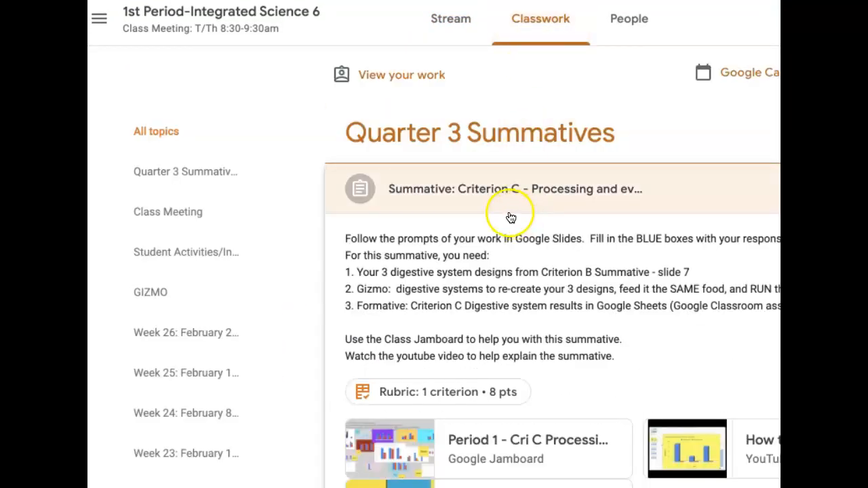
pyautogui.click(513, 204)
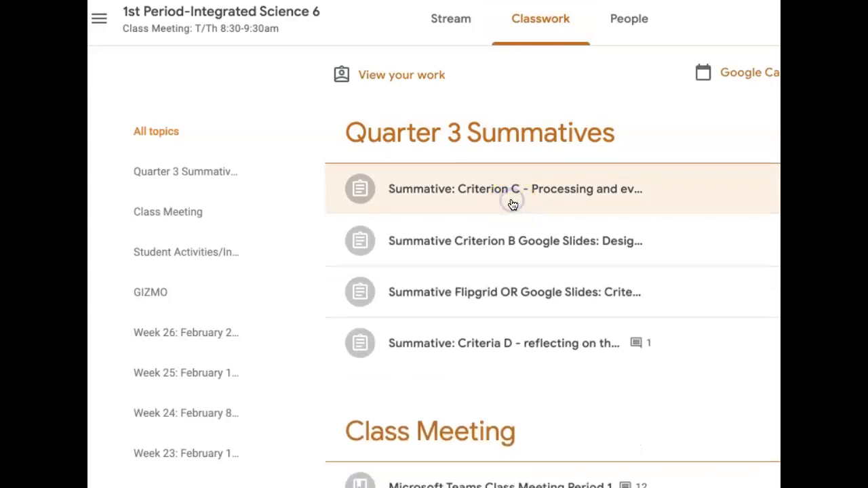
pyautogui.click(560, 136)
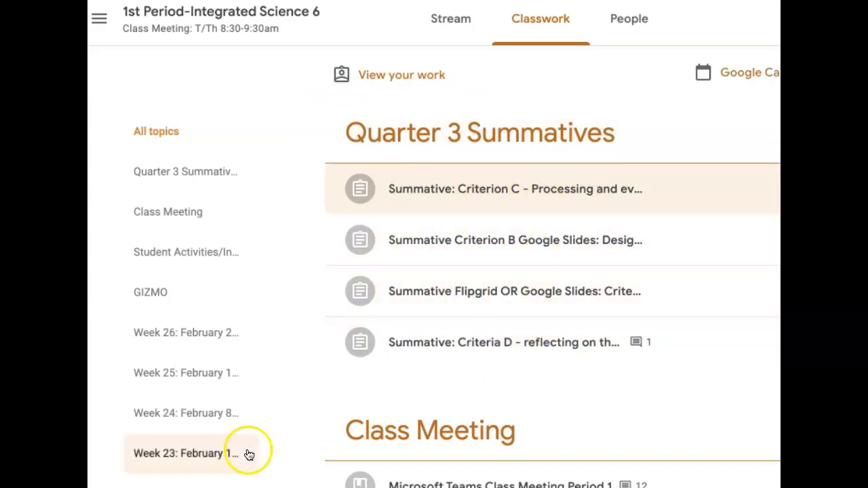
pyautogui.click(483, 192)
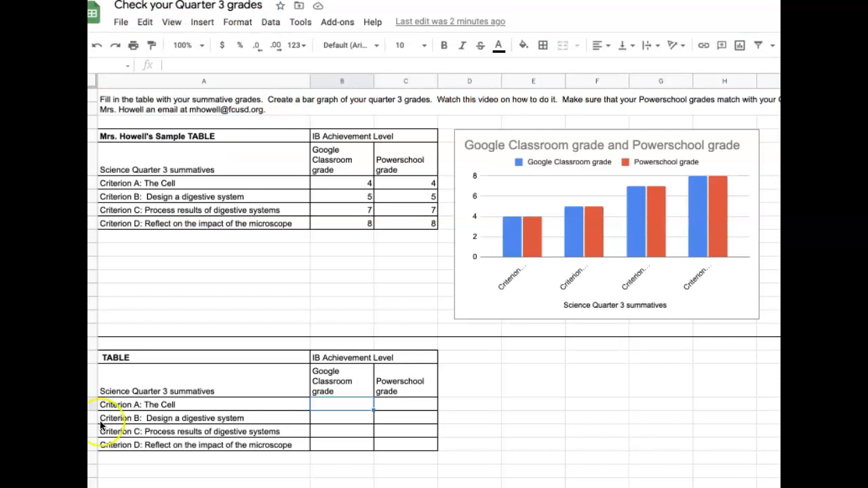
# Enter 6 as Criterion C's Google Classroom grade, check the Integrated Science 6 S2 grade in Powerschool, and enter 6 as its Powerschool grade
pyautogui.click(322, 432)
pyautogui.write('6')
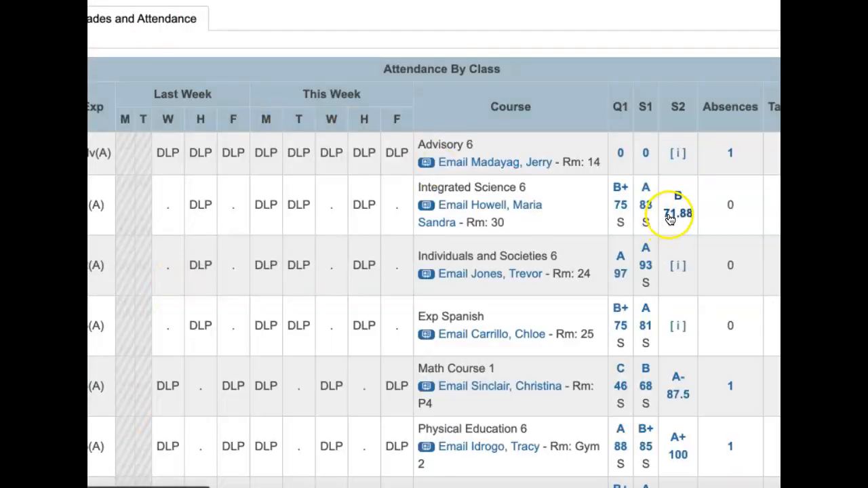
pyautogui.click(674, 216)
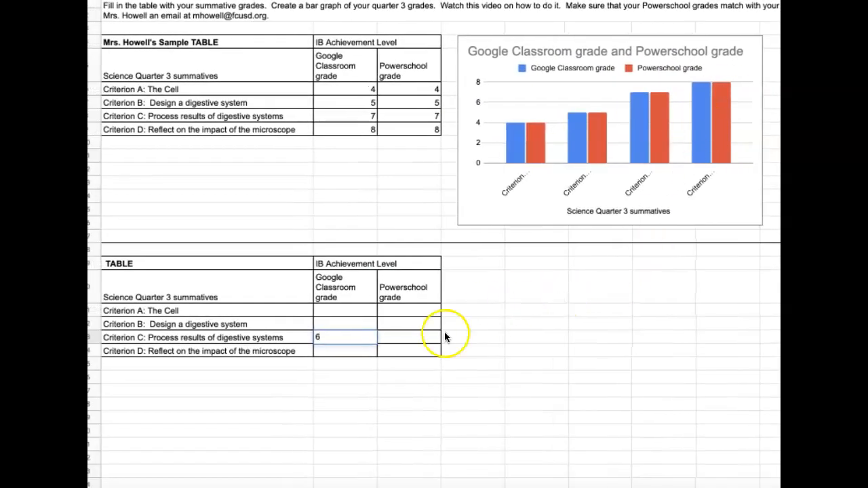
pyautogui.click(429, 338)
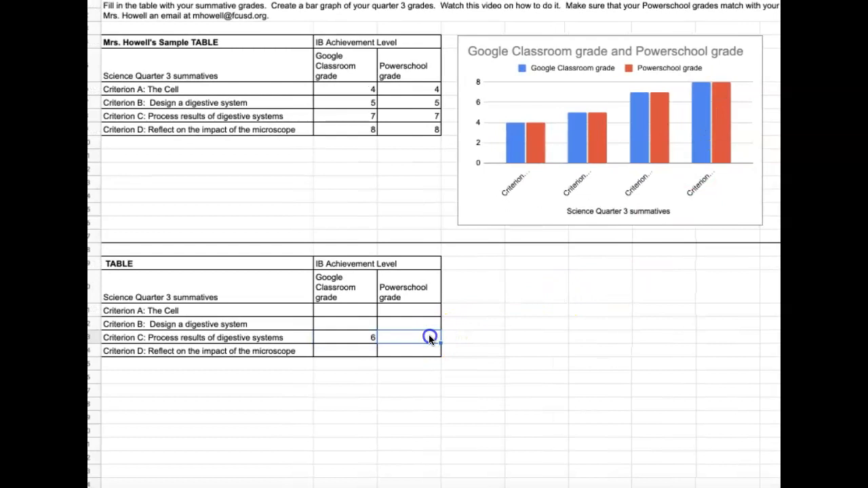
pyautogui.write('6')
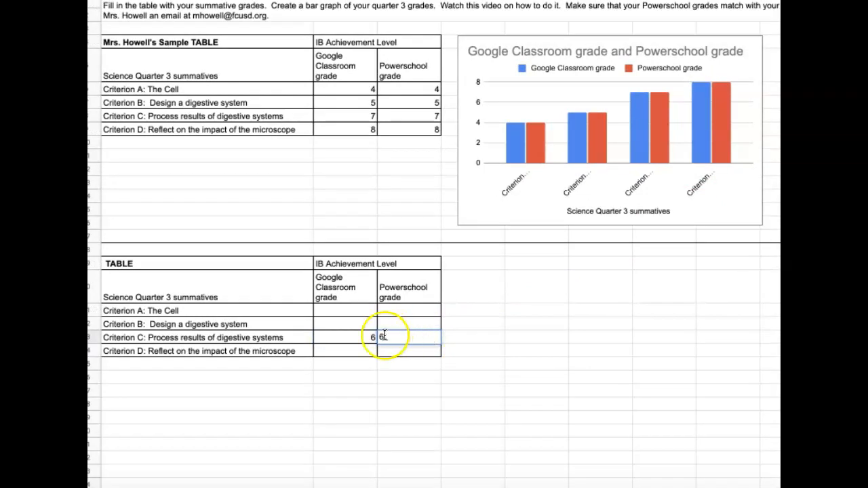
# In the blank table, enter 3 for both Criterion A grades and 5 for both Criterion B grades
pyautogui.click(356, 314)
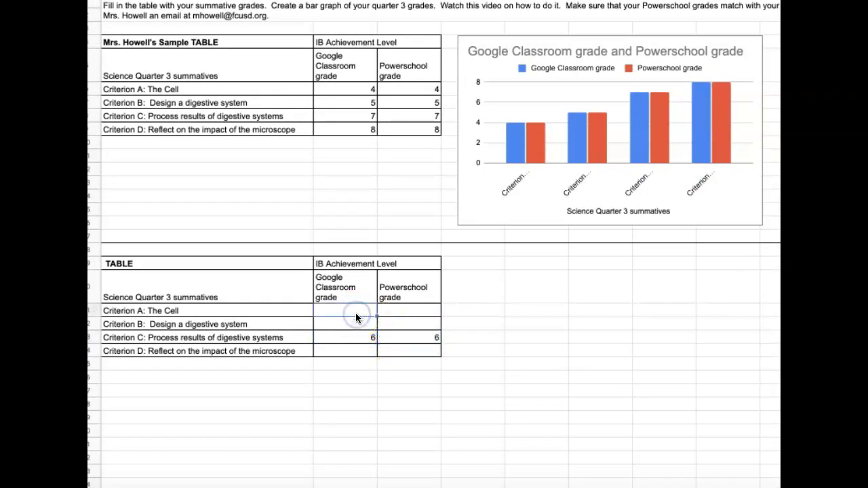
pyautogui.write('3')
pyautogui.click(402, 316)
pyautogui.write('3')
pyautogui.click(358, 323)
pyautogui.write('5')
pyautogui.click(388, 325)
pyautogui.write('5')
# Enter 7 as both the Google Classroom and Powerschool grade for Criterion D in the lower table
pyautogui.click(362, 349)
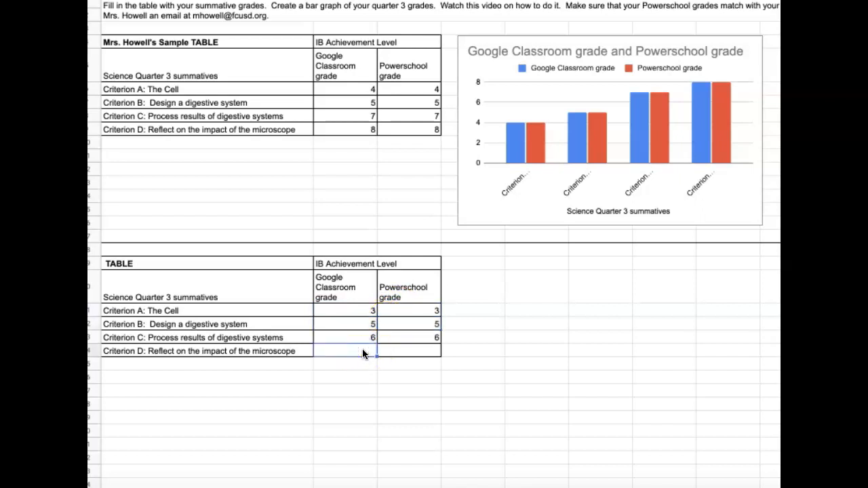
pyautogui.write('7')
pyautogui.click(397, 353)
pyautogui.write('7')
pyautogui.click(397, 390)
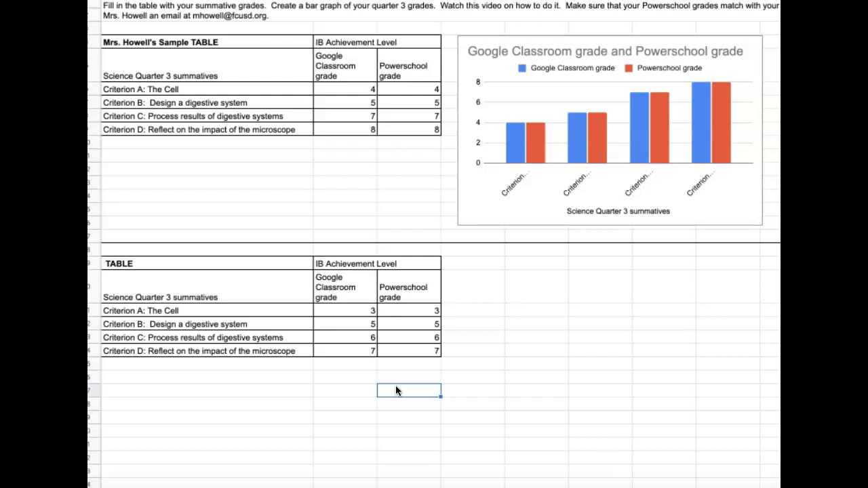
# Insert a chart from the lower table's range A20:C24, including its header row, using the suggested column chart type
pyautogui.click(271, 311)
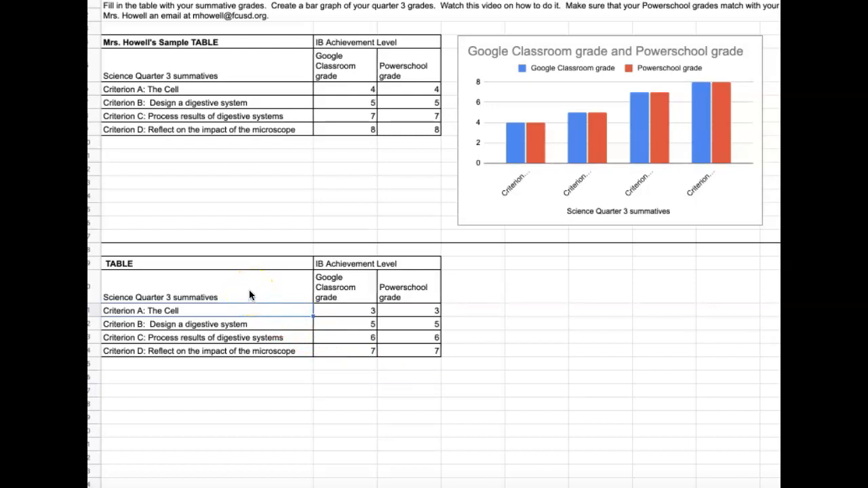
pyautogui.click(148, 290)
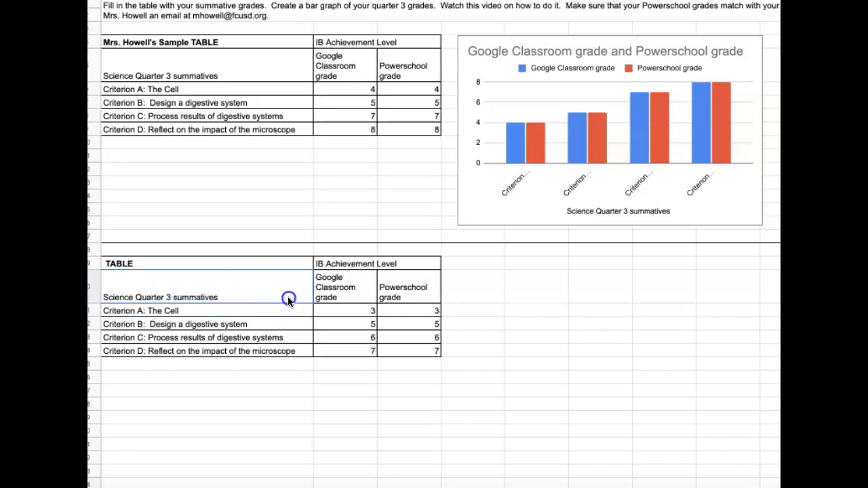
pyautogui.keyDown('shift'); pyautogui.click(325, 301); pyautogui.keyUp('shift')
pyautogui.keyDown('shift'); pyautogui.click(394, 296); pyautogui.keyUp('shift')
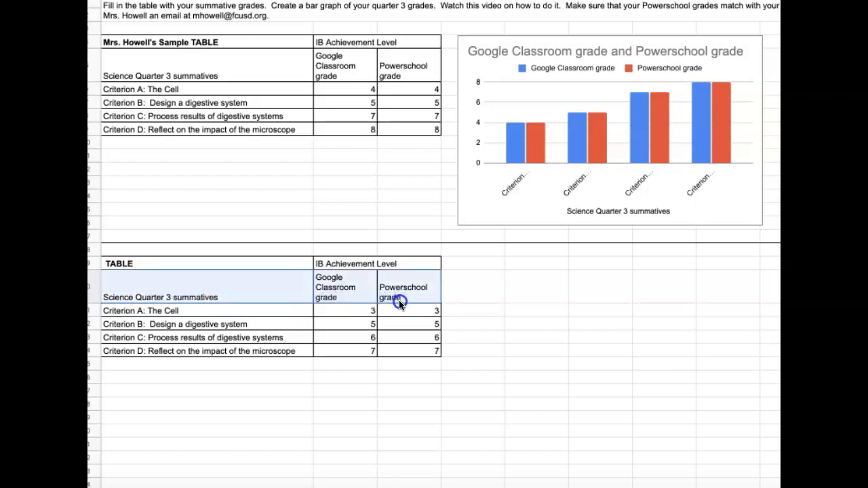
pyautogui.keyDown('shift'); pyautogui.click(403, 310); pyautogui.keyUp('shift')
pyautogui.keyDown('shift'); pyautogui.click(404, 326); pyautogui.keyUp('shift')
pyautogui.keyDown('shift'); pyautogui.click(405, 339); pyautogui.keyUp('shift')
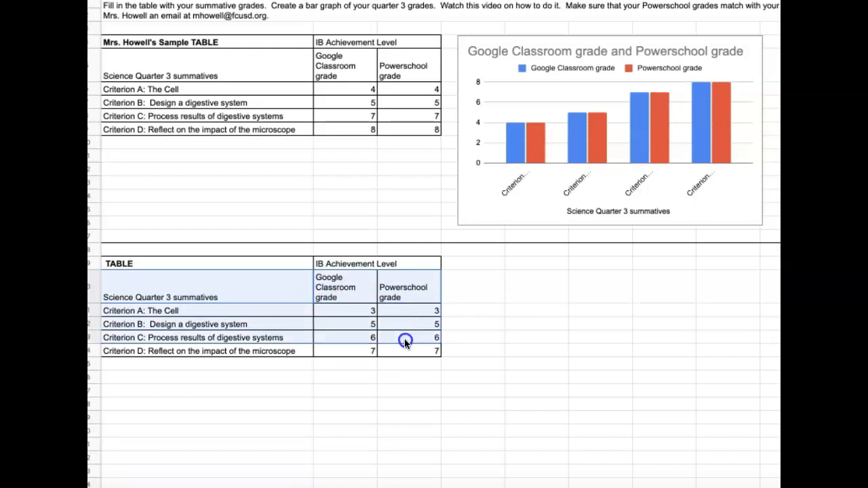
pyautogui.keyDown('shift'); pyautogui.click(405, 351); pyautogui.keyUp('shift')
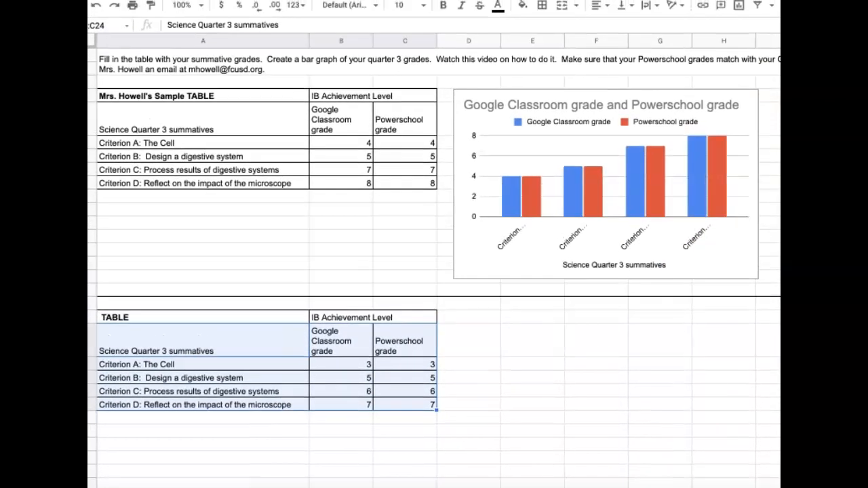
pyautogui.click(739, 11)
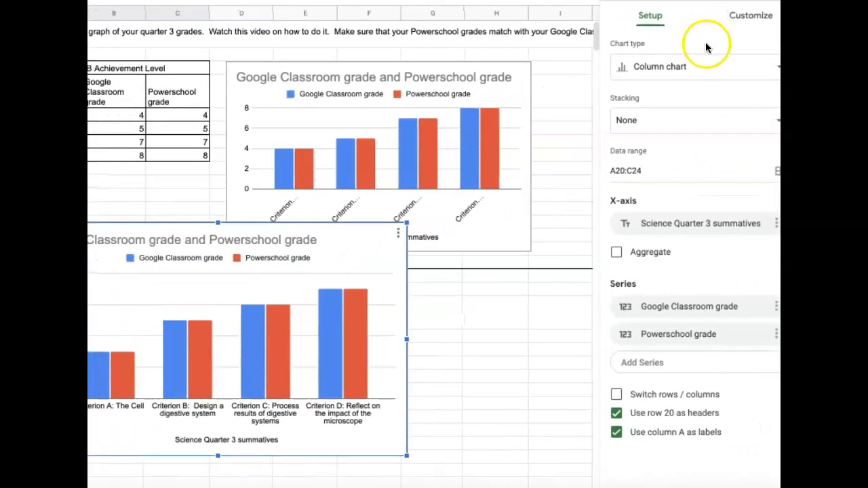
pyautogui.click(667, 69)
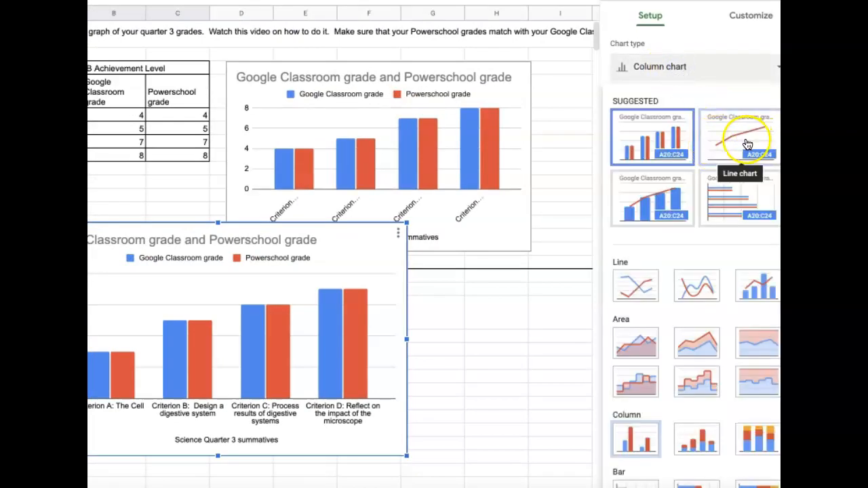
pyautogui.click(655, 143)
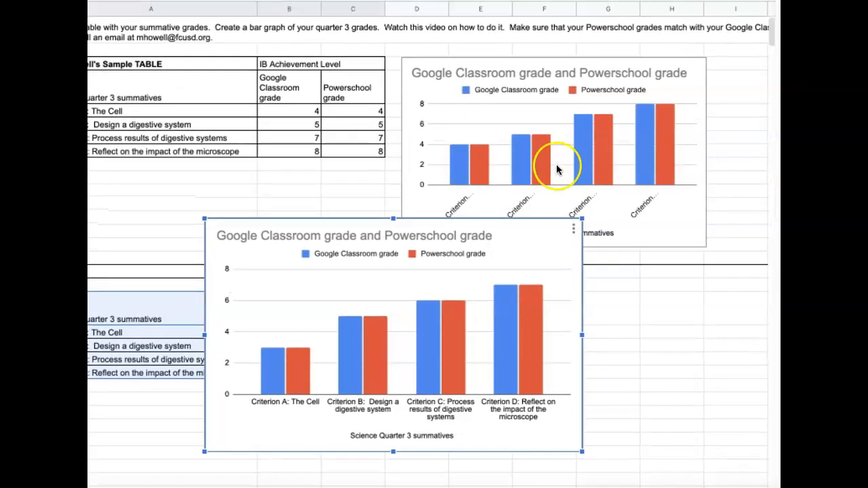
# Shrink the new chart and place it beside the lower table, directly beneath the sample chart
pyautogui.moveTo(528, 277); pyautogui.dragTo(671, 296)
pyautogui.moveTo(724, 470); pyautogui.dragTo(670, 421)
pyautogui.moveTo(626, 285); pyautogui.dragTo(682, 319)
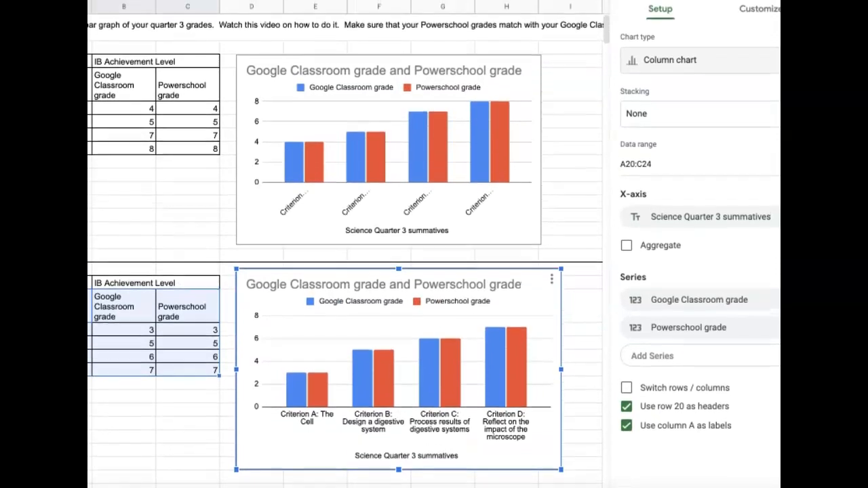
# Set the new chart's background color to light pink in its chart style
pyautogui.click(752, 10)
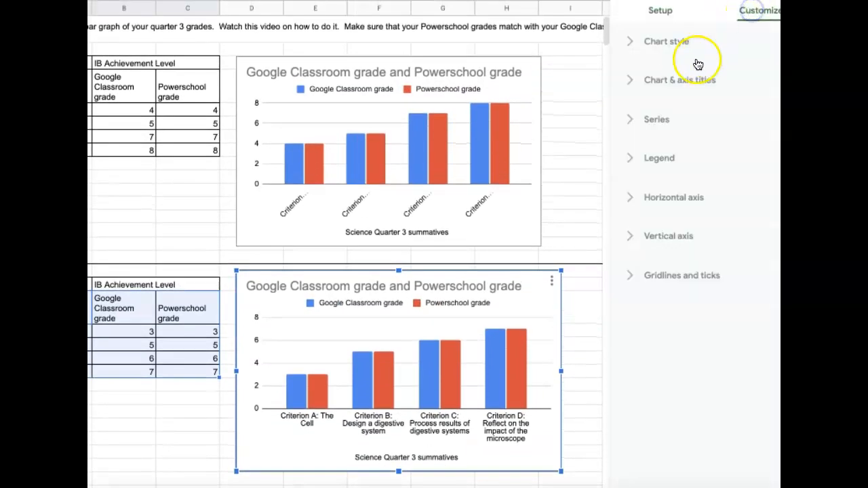
pyautogui.click(678, 53)
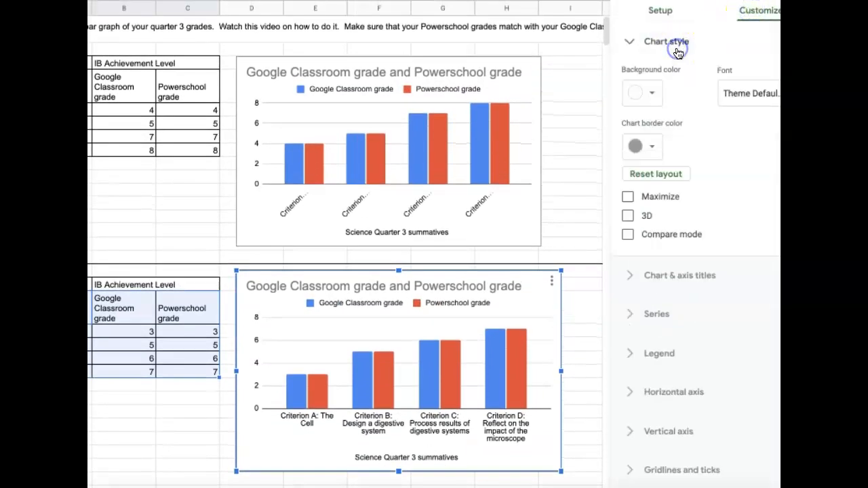
pyautogui.click(652, 102)
pyautogui.click(755, 168)
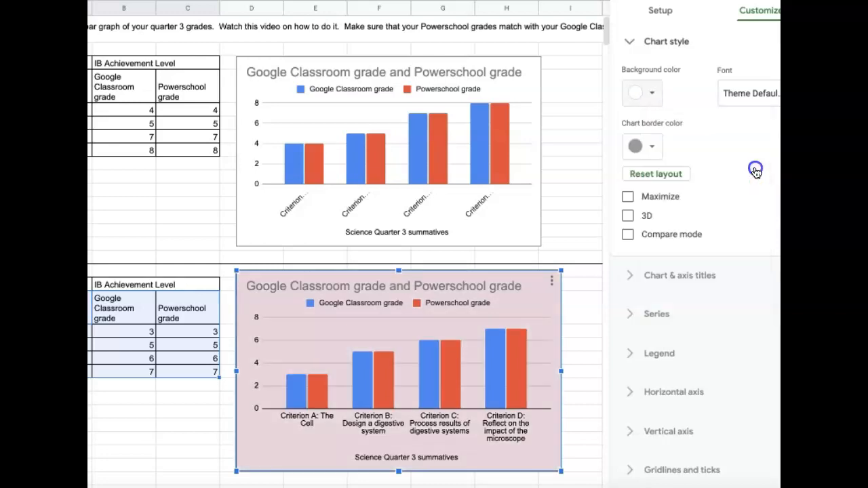